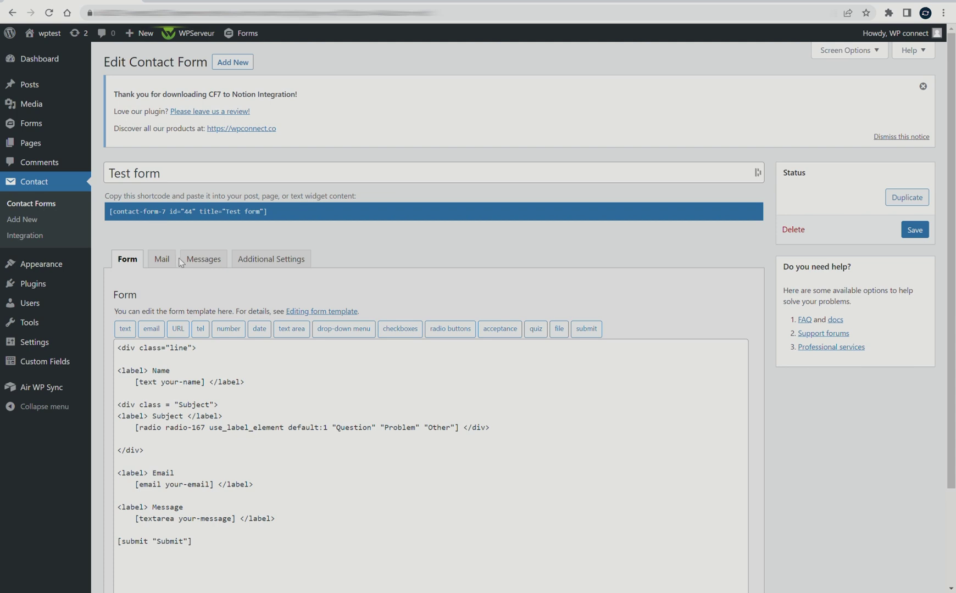
Save the Test form template with its Name, Subject radio, Email, Message and Submit fields.
drag(198, 432, 129, 247)
click(181, 283)
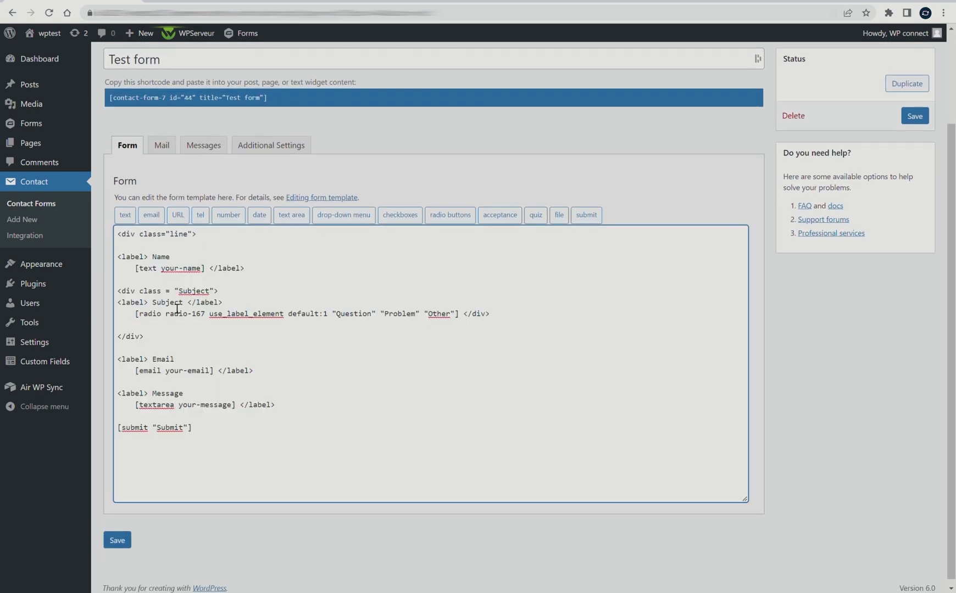
click(116, 541)
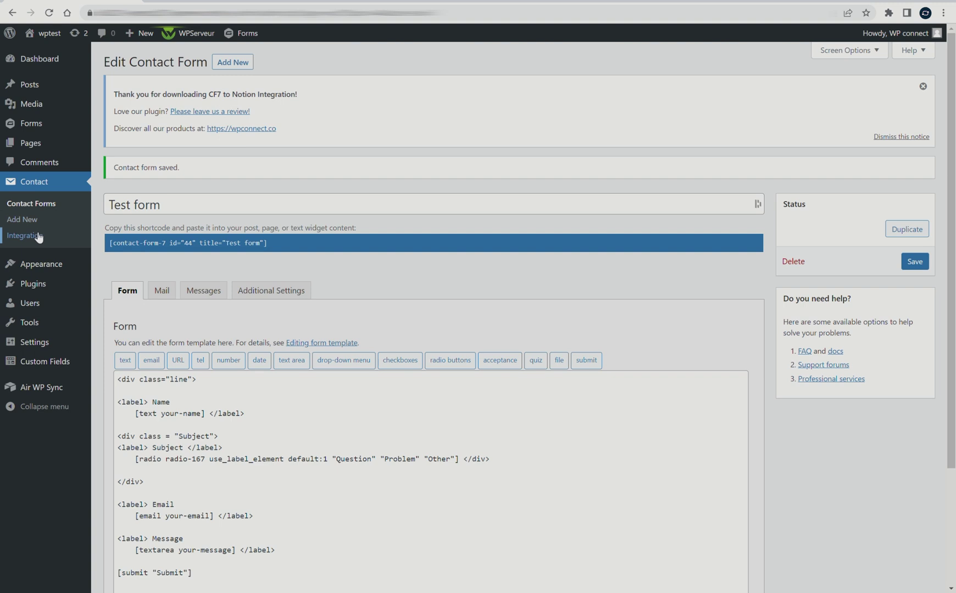
Start the Notion setup under Contact > Integration, then go to the Notion Answers database.
click(58, 236)
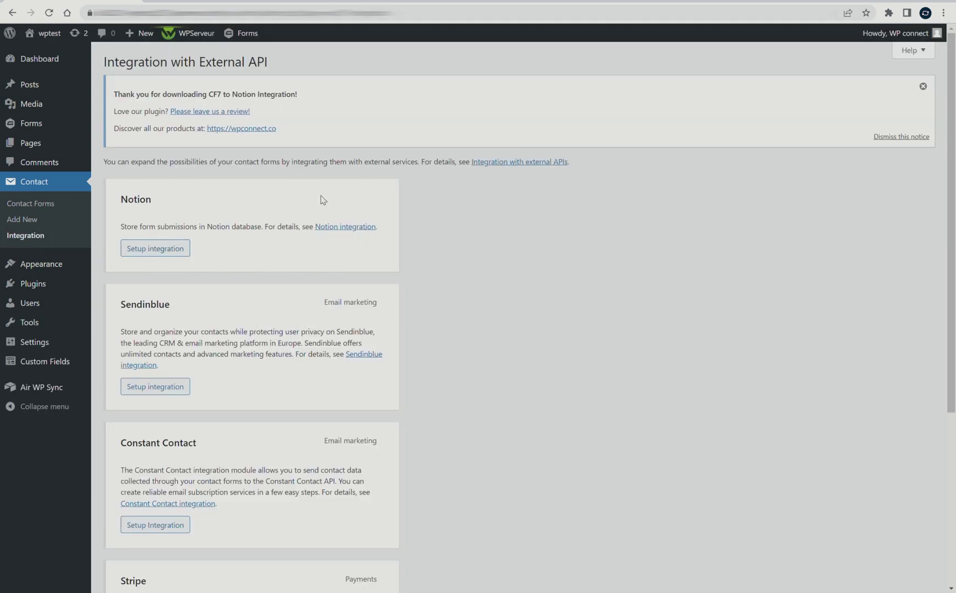
click(163, 249)
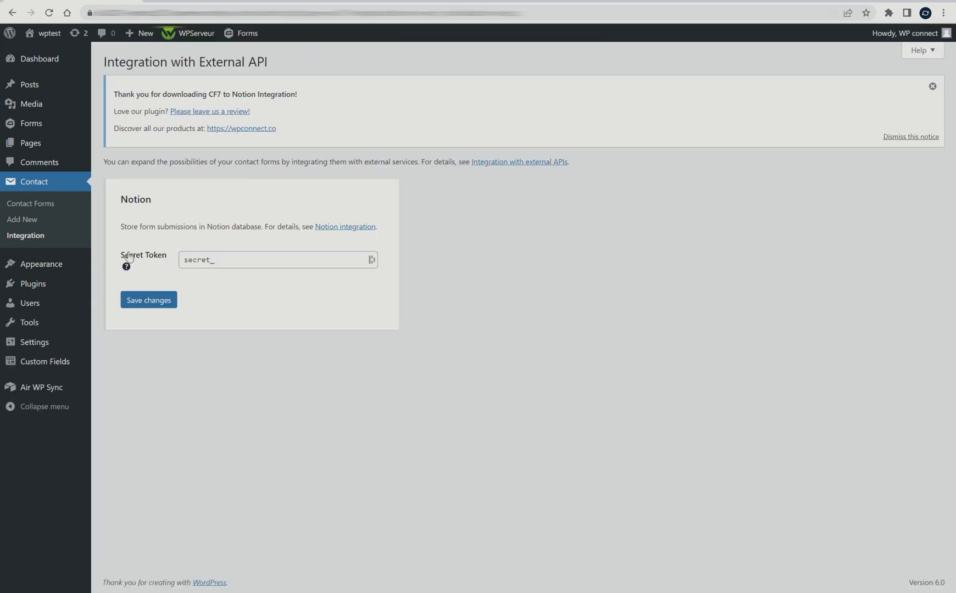
mouse_move(130, 270)
click(470, 2)
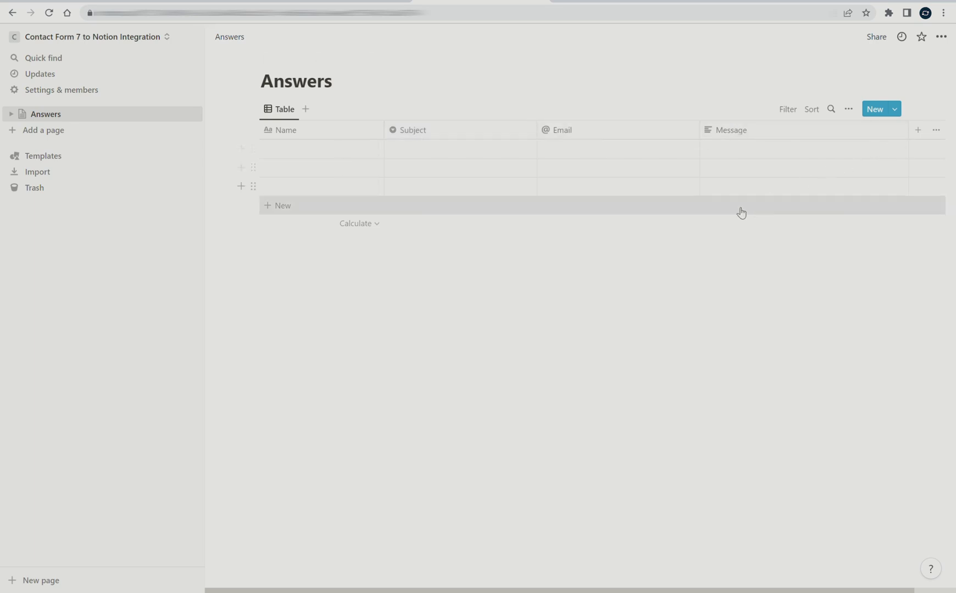
Go from Settings & members > Integrations to Notion's developer My integrations page.
click(122, 93)
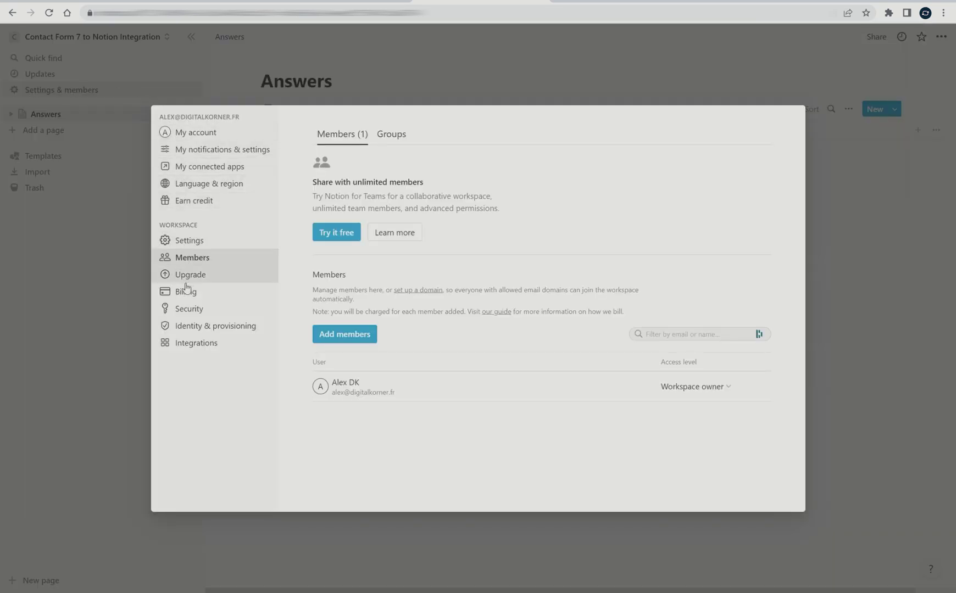
click(194, 349)
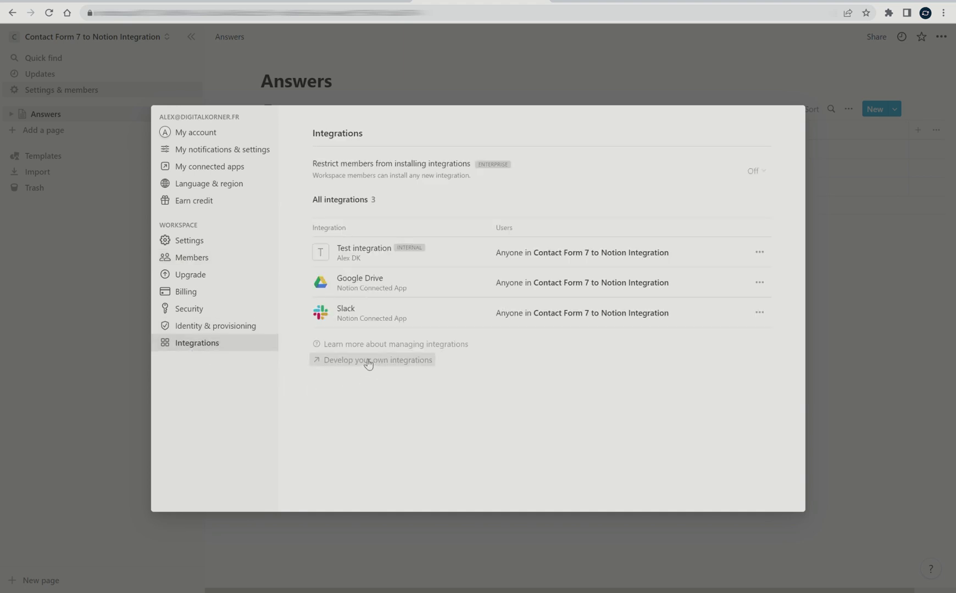
click(410, 364)
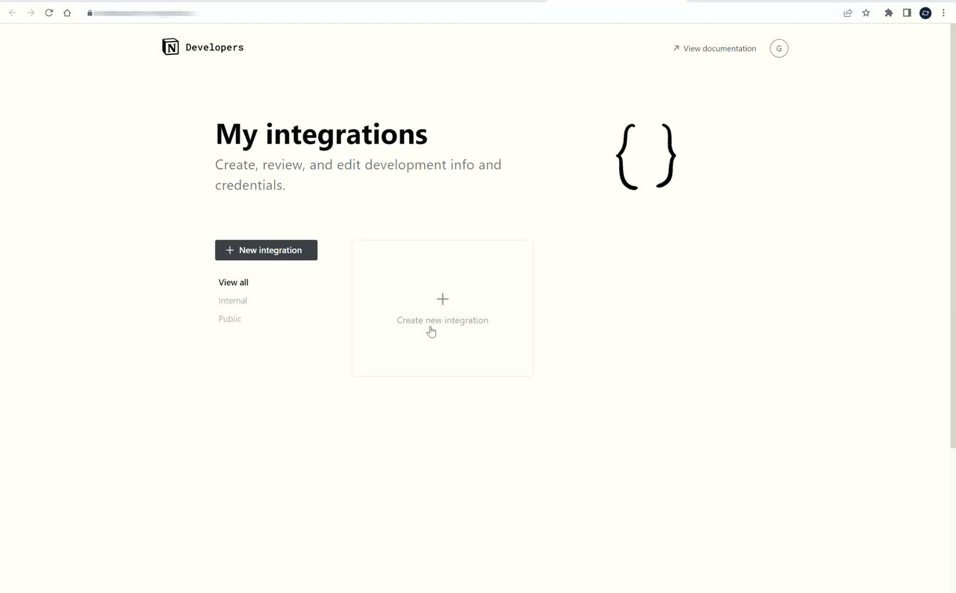
Create an internal integration named 'Test integration' with read, update and insert content capabilities.
click(443, 301)
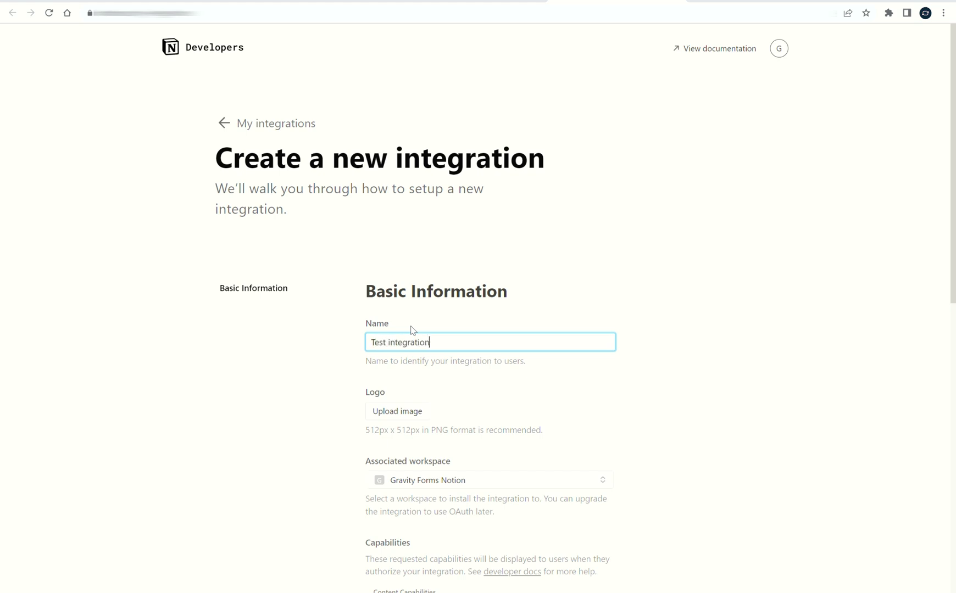
scroll(407, 327, down, 5)
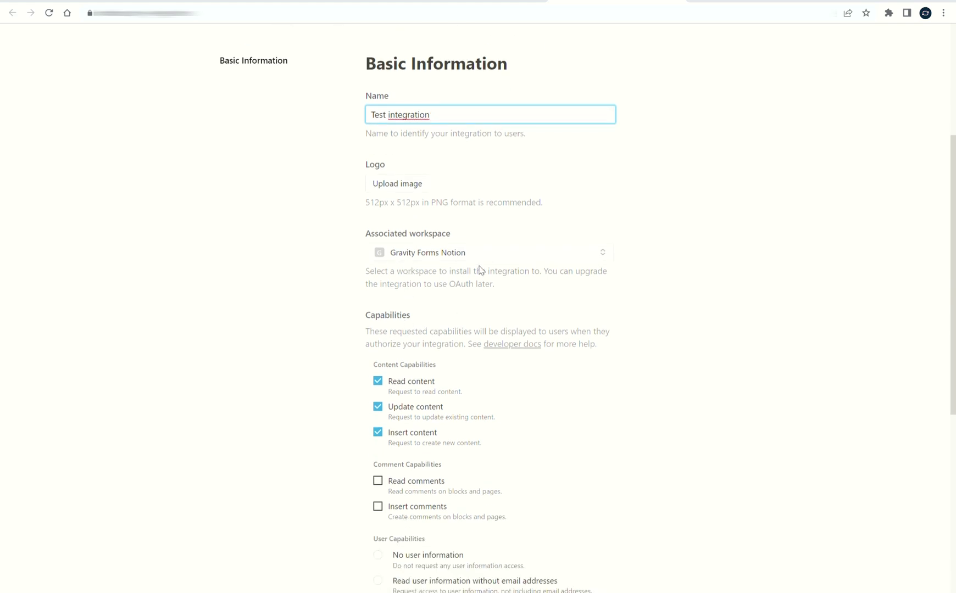
click(332, 296)
click(431, 252)
click(340, 276)
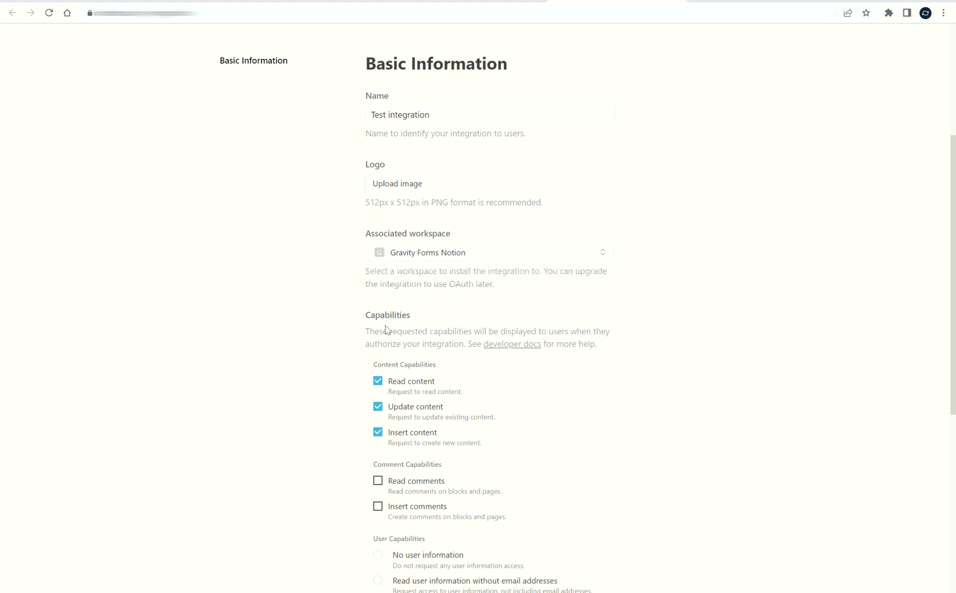
scroll(426, 362, down, 2)
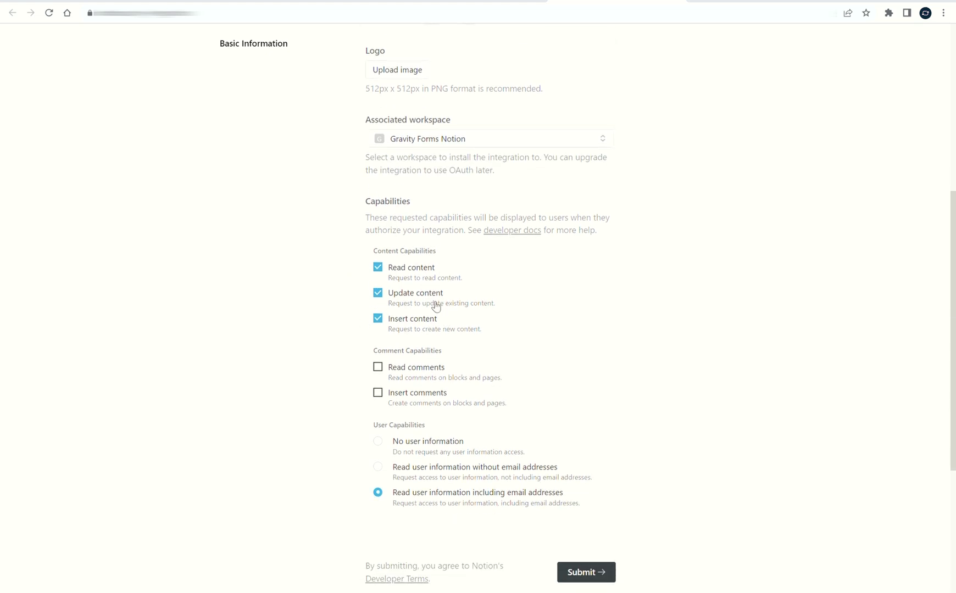
scroll(333, 310, down, 2)
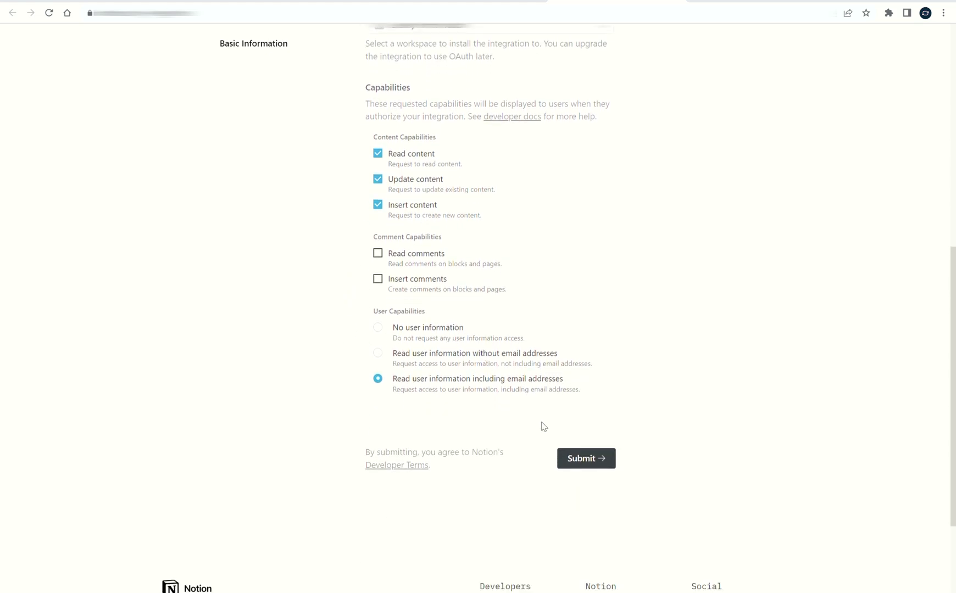
click(586, 461)
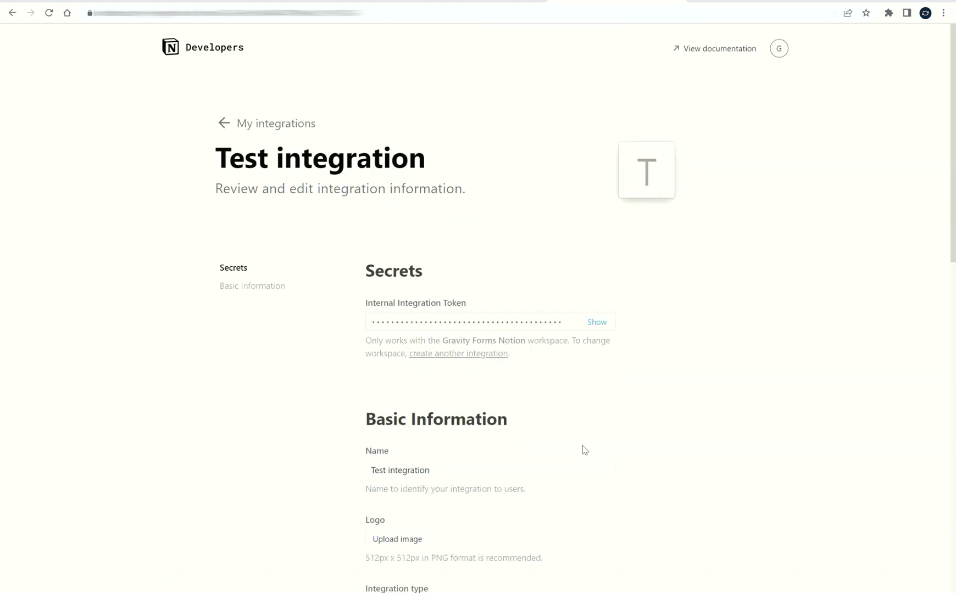
Reveal and copy the Test integration's internal secret token.
scroll(584, 412, down, 2)
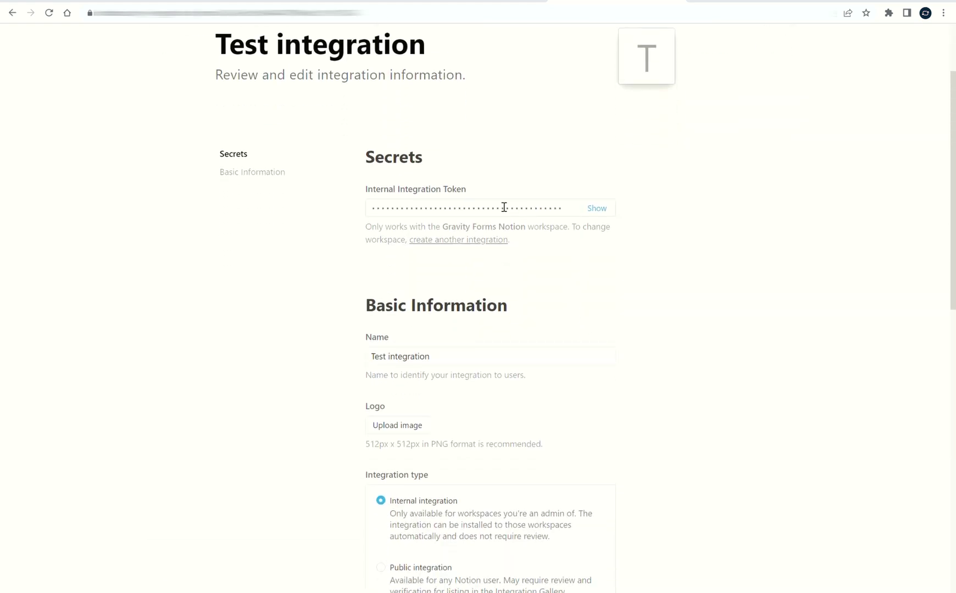
click(589, 210)
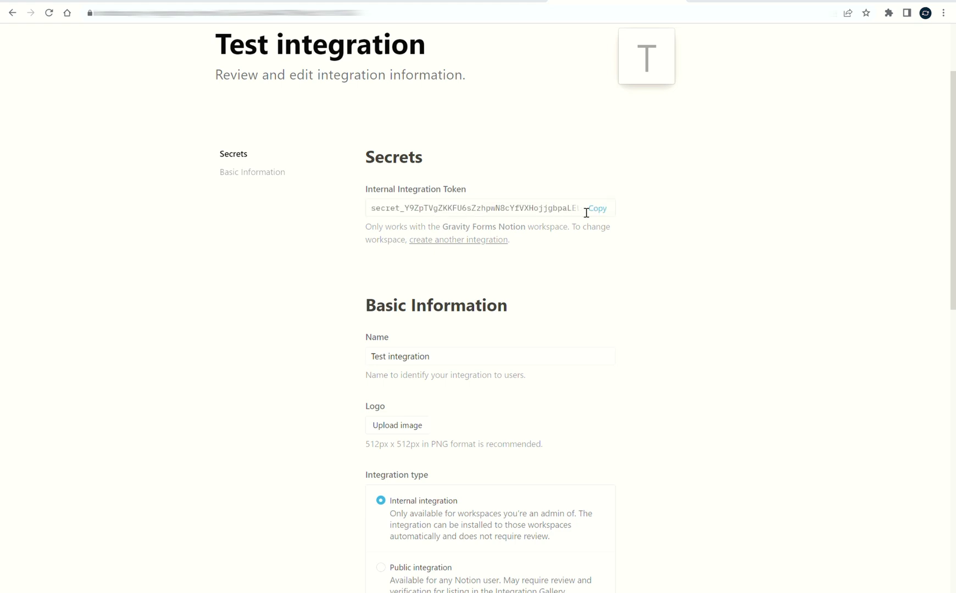
click(597, 209)
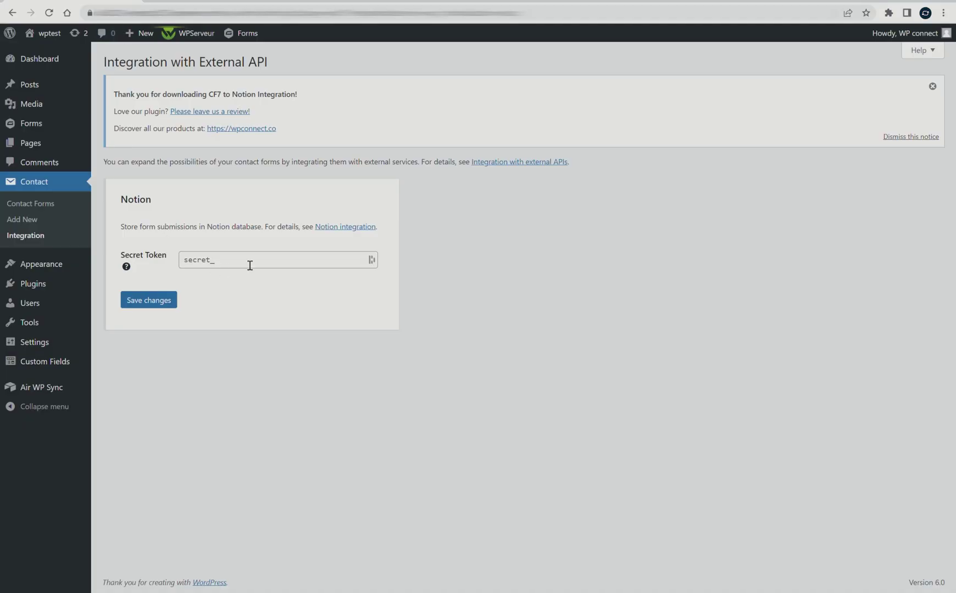
Paste the Notion token into the Secret Token field and save, confirming Notion is active.
click(223, 265)
key(ctrl+v)
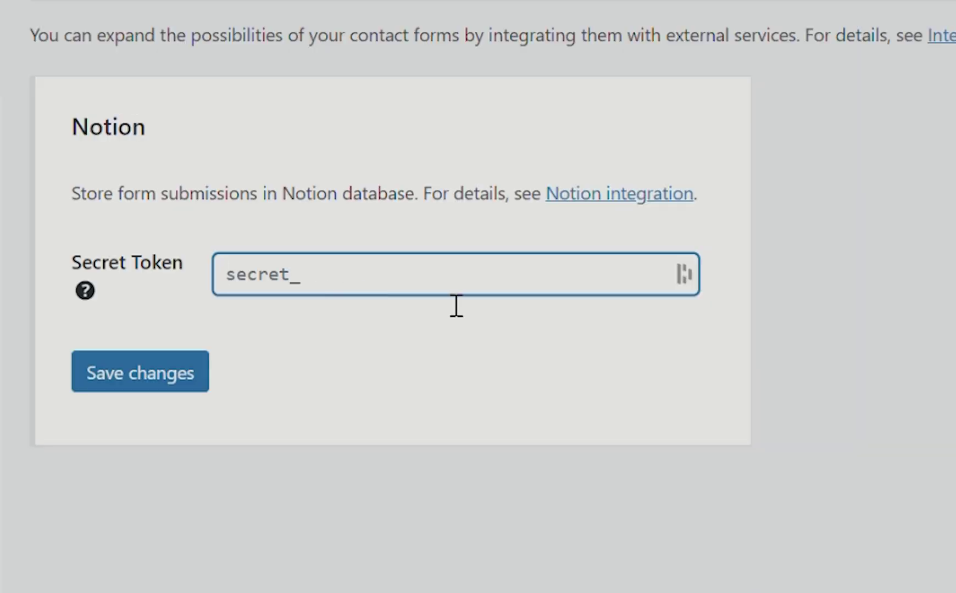
click(436, 322)
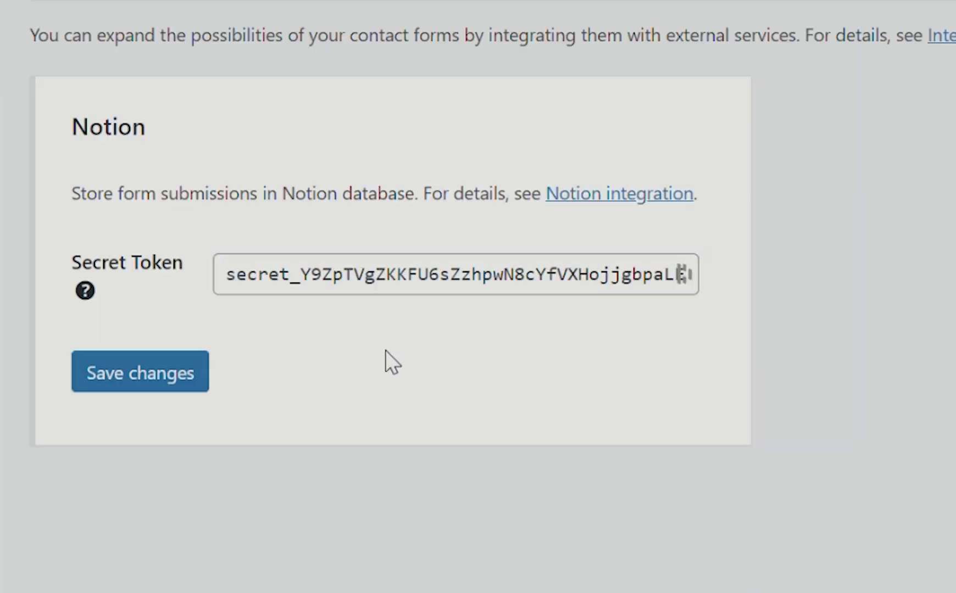
click(146, 371)
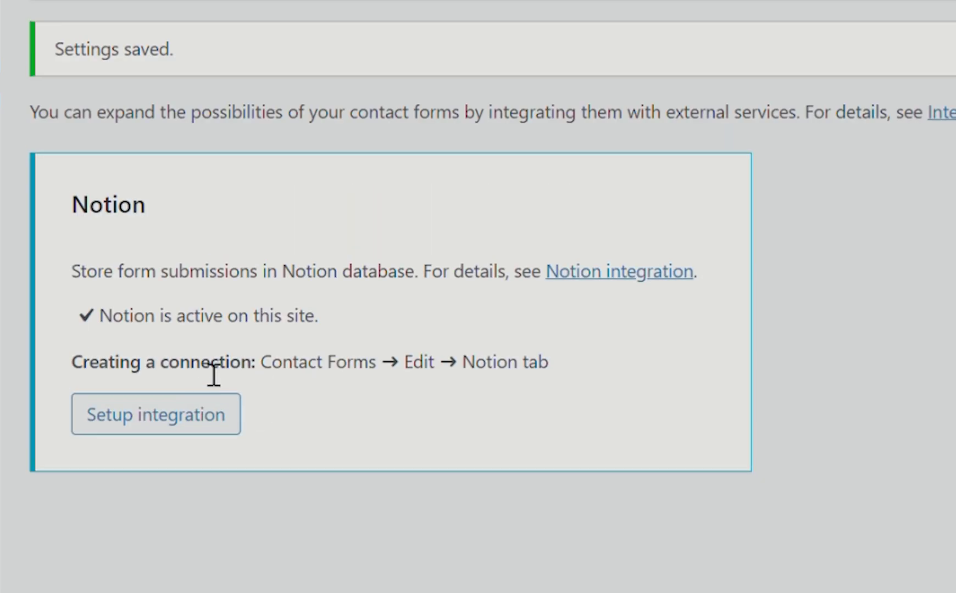
drag(116, 324, 274, 322)
drag(286, 317, 303, 300)
click(91, 315)
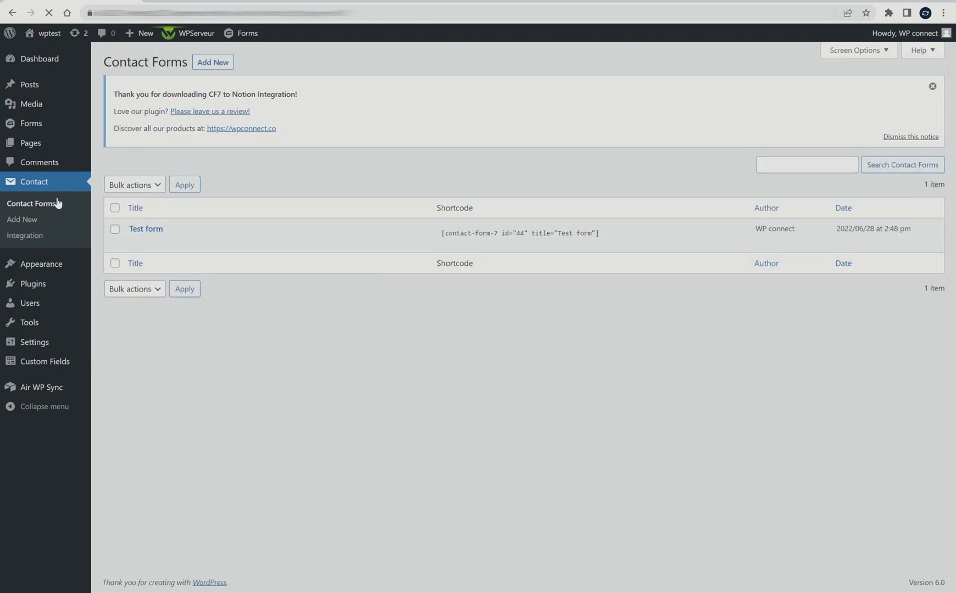
In Test form's Notion settings, tick 'Add form submissions to your database'.
mouse_move(138, 238)
click(136, 243)
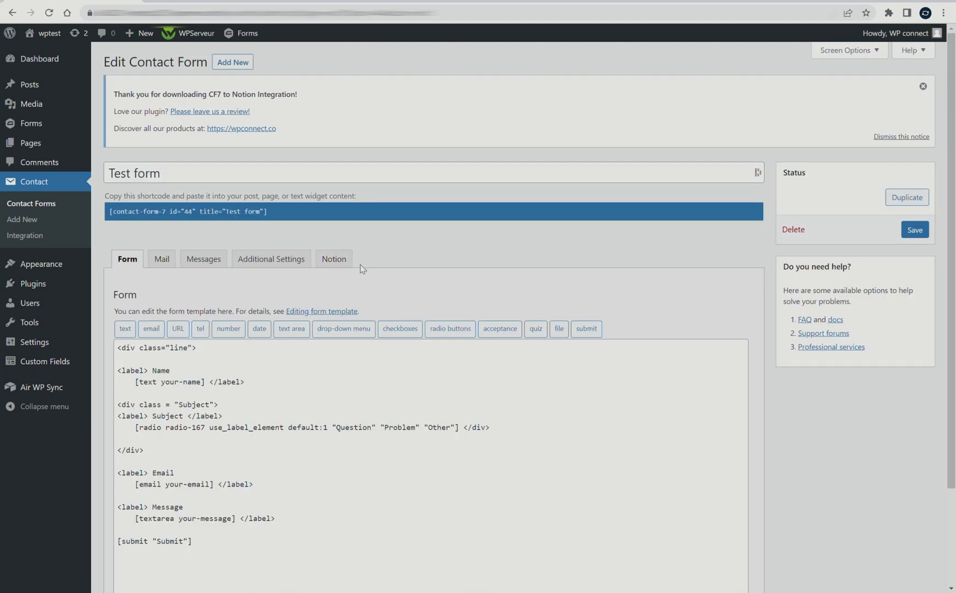
click(341, 263)
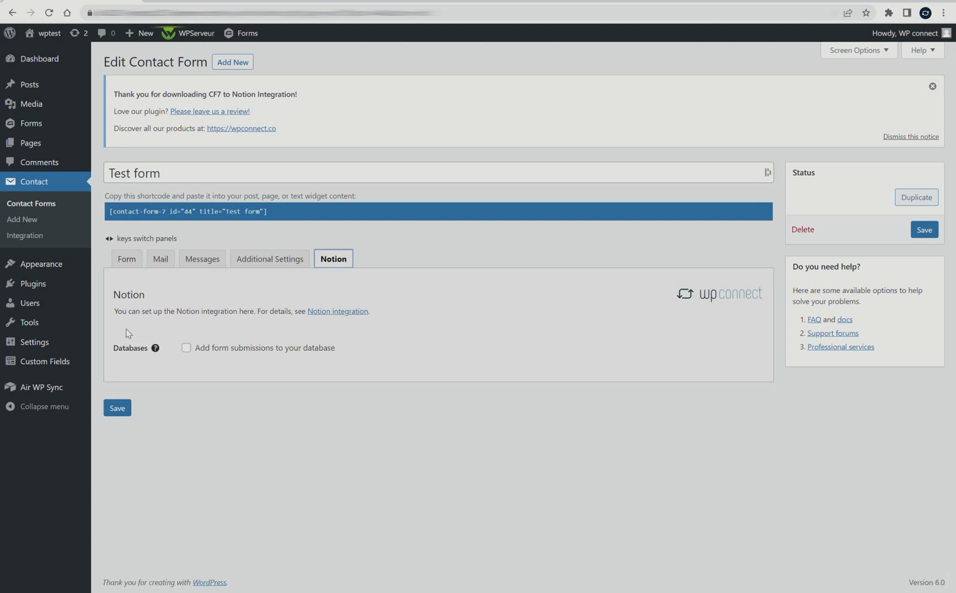
mouse_move(155, 348)
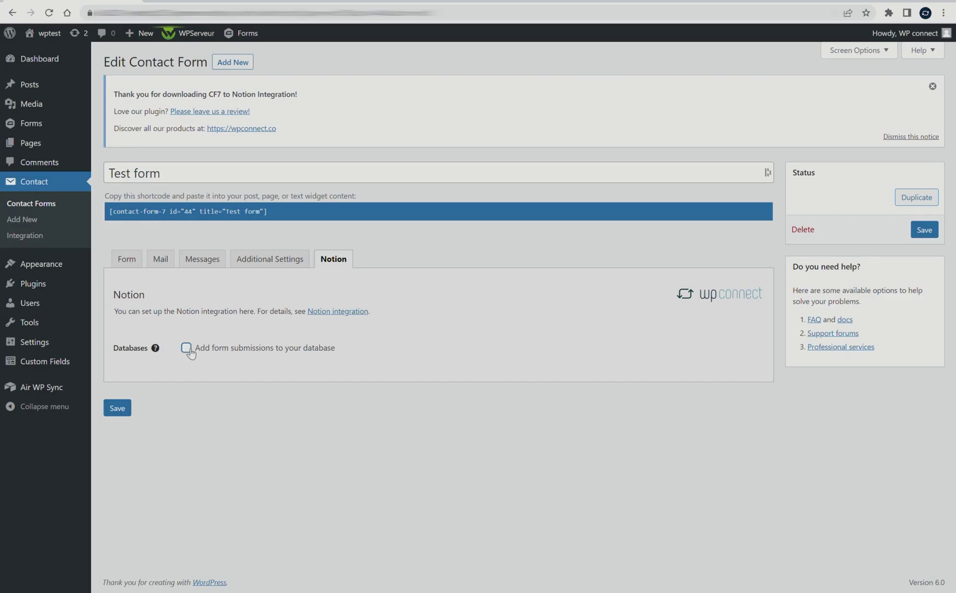
click(215, 428)
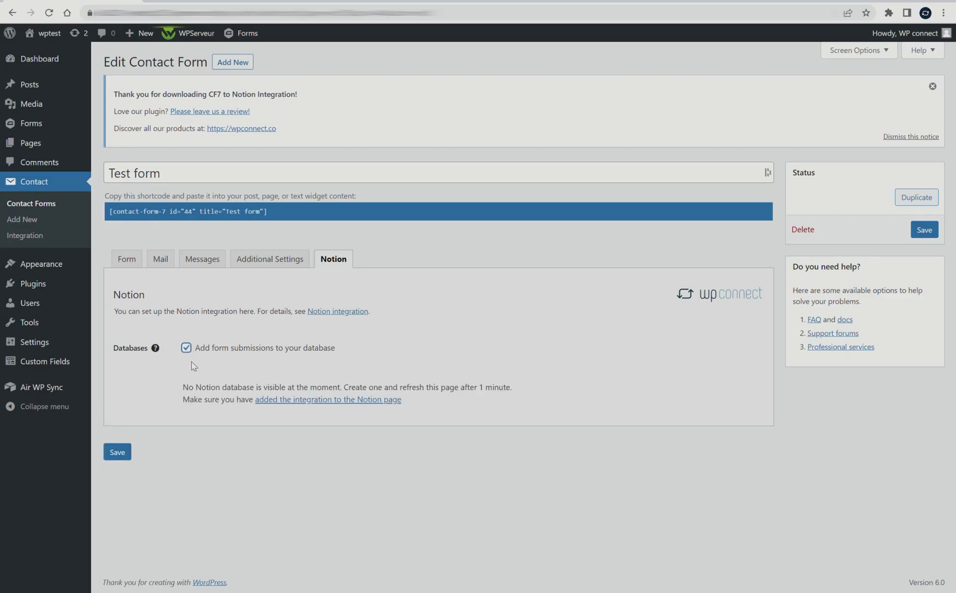
Read the notice that no database is visible yet and the integration must be added.
drag(190, 393, 333, 392)
drag(337, 393, 347, 393)
drag(230, 395, 449, 405)
click(425, 395)
drag(416, 394, 506, 394)
click(507, 394)
drag(190, 409, 393, 410)
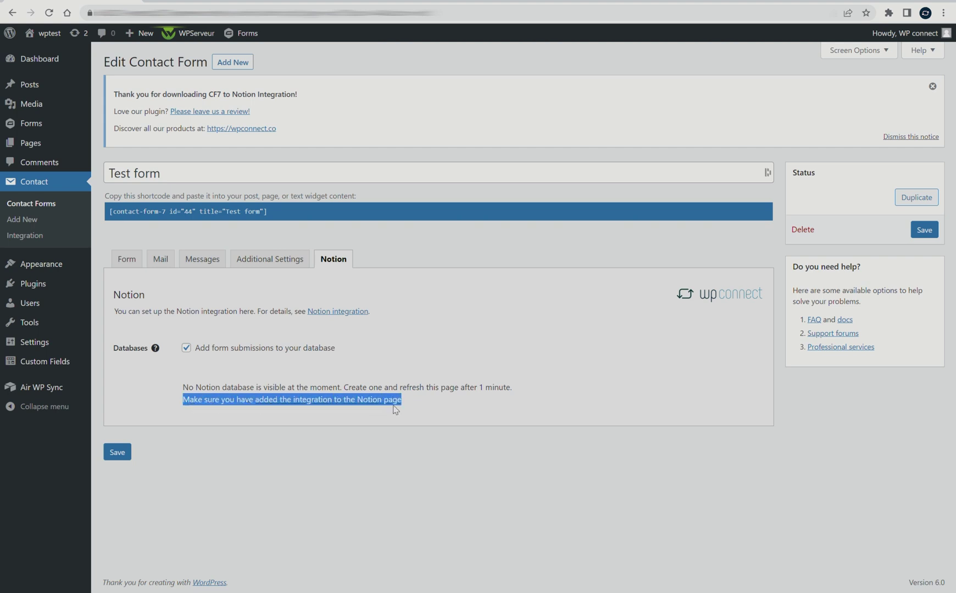
Share the Notion Answers page with Test integration for editing, then return to WordPress.
click(419, 407)
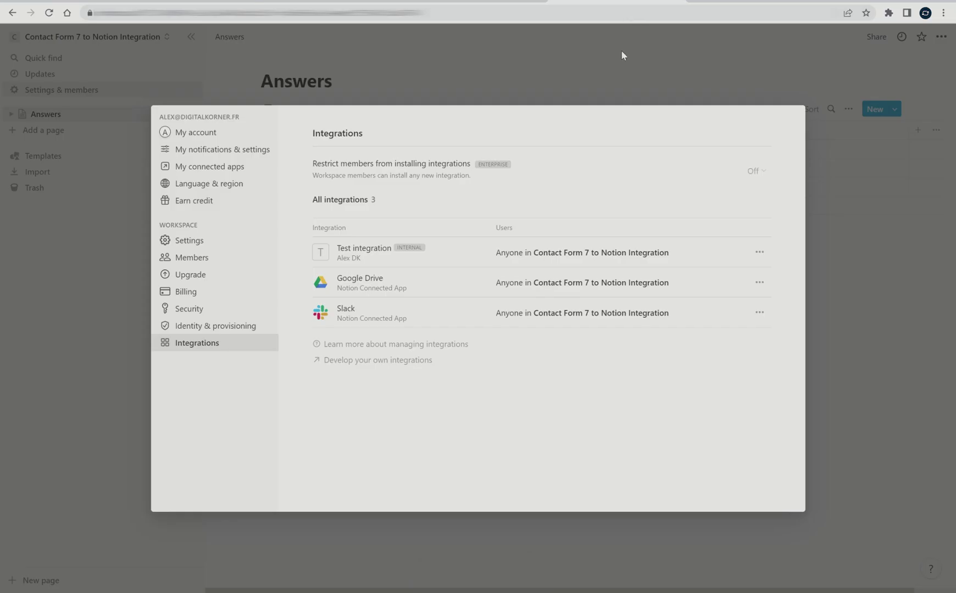
click(730, 77)
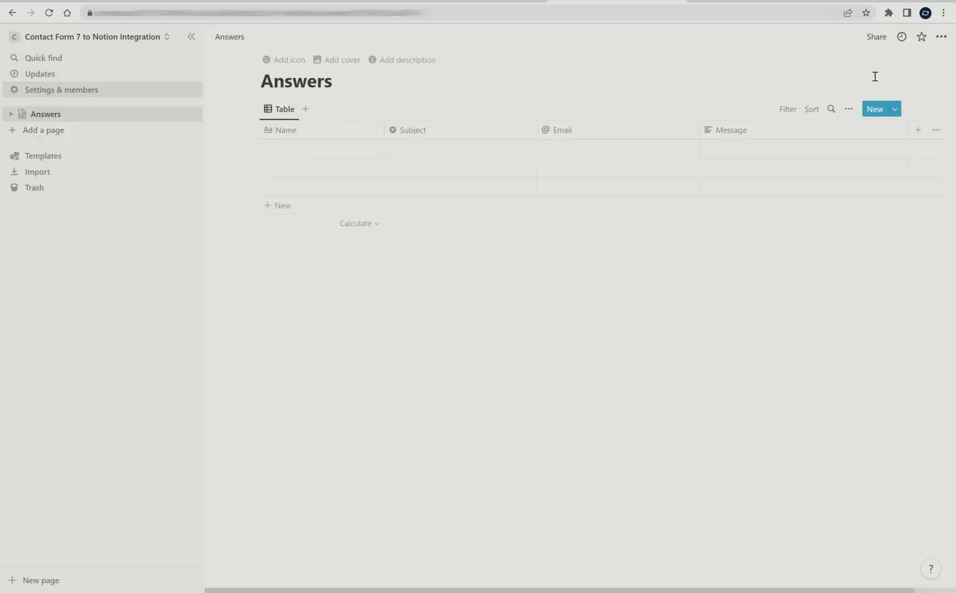
click(878, 39)
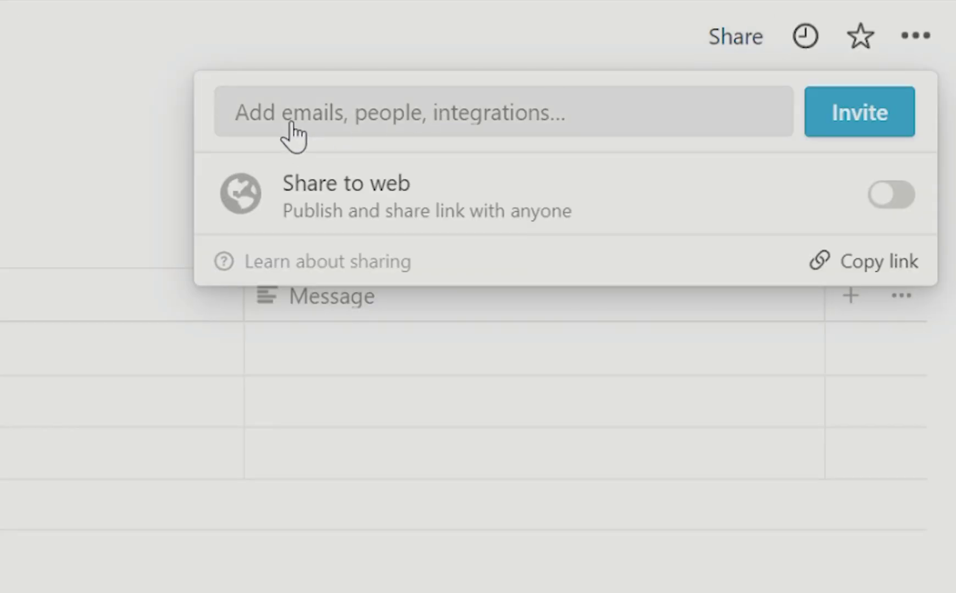
click(324, 130)
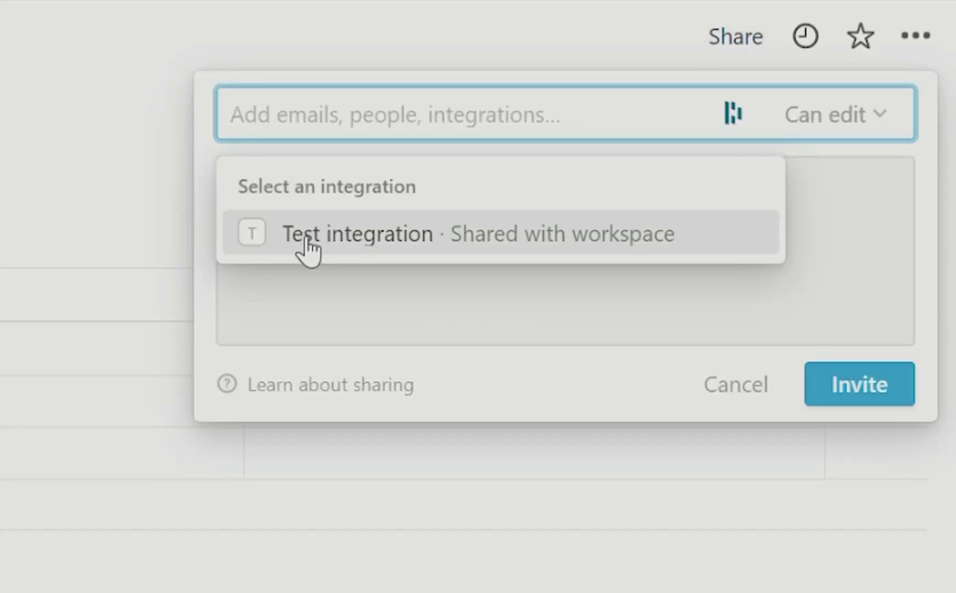
click(317, 248)
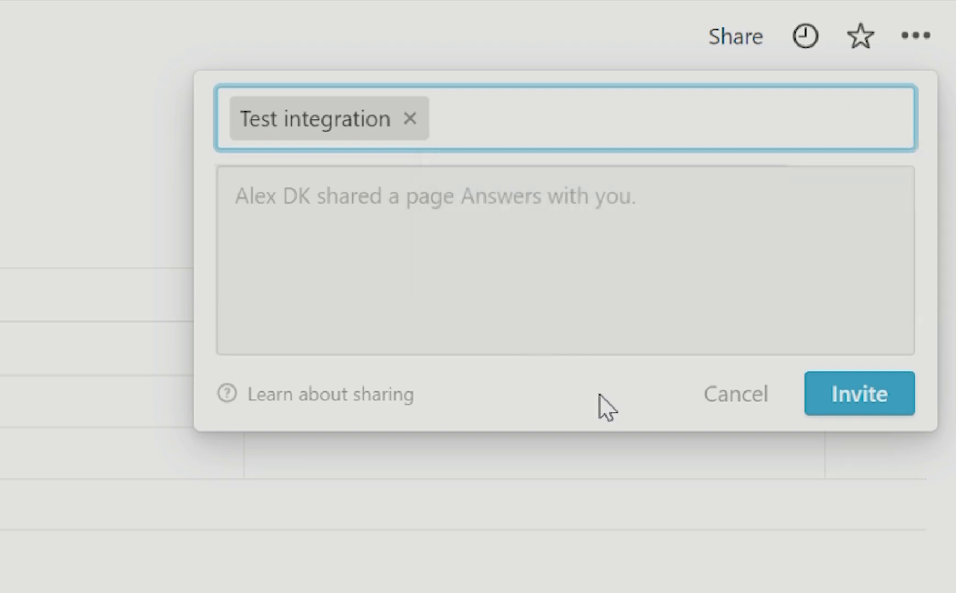
click(864, 400)
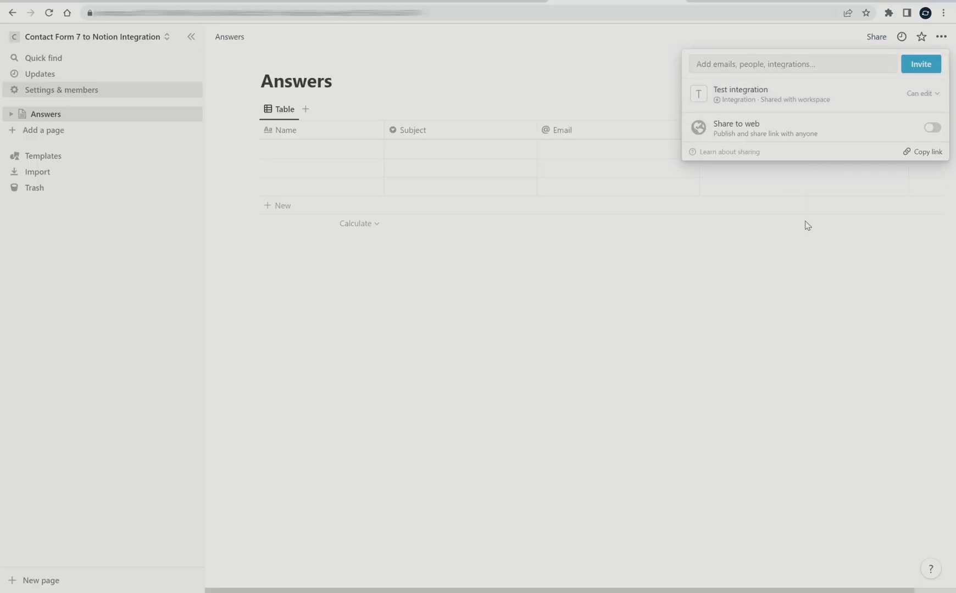
click(663, 285)
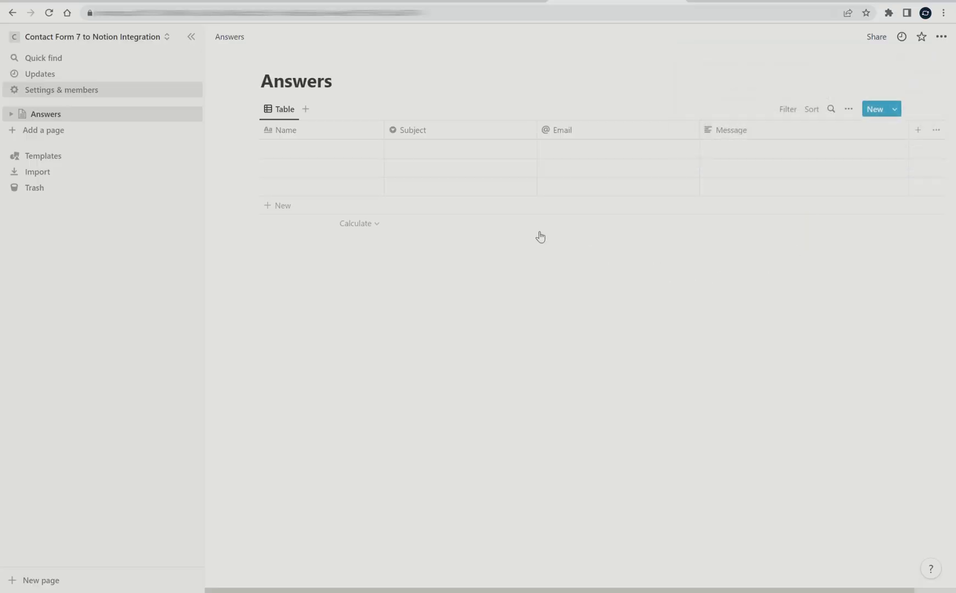
key(ctrl+shift+Tab)
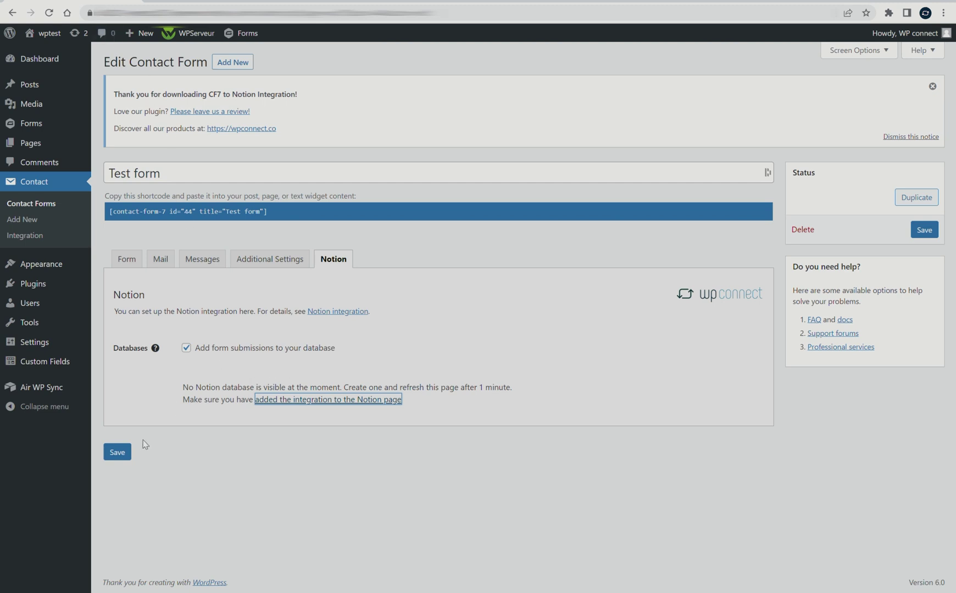
Save Test form so the Answers database and field mapping options load.
click(125, 454)
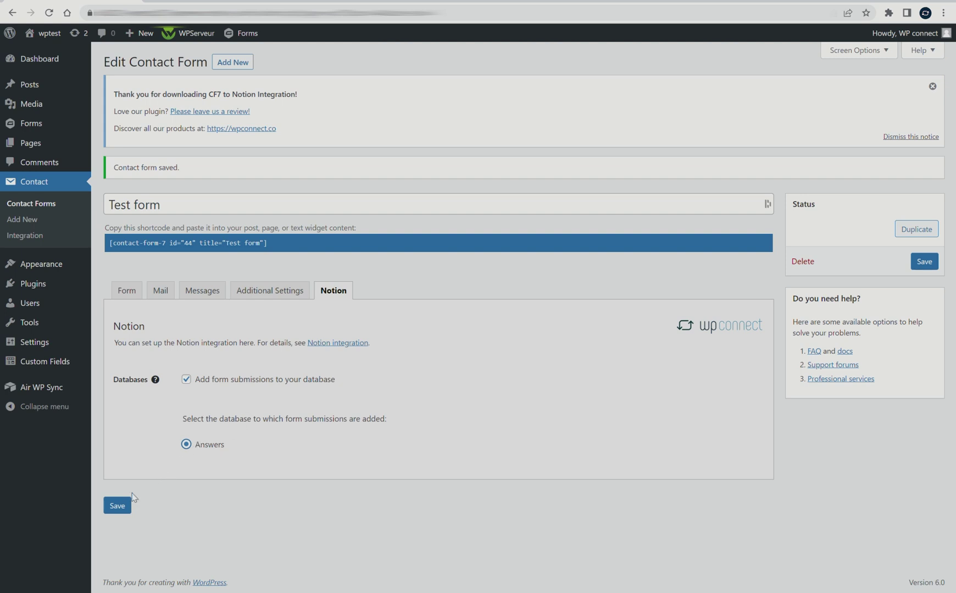
click(116, 507)
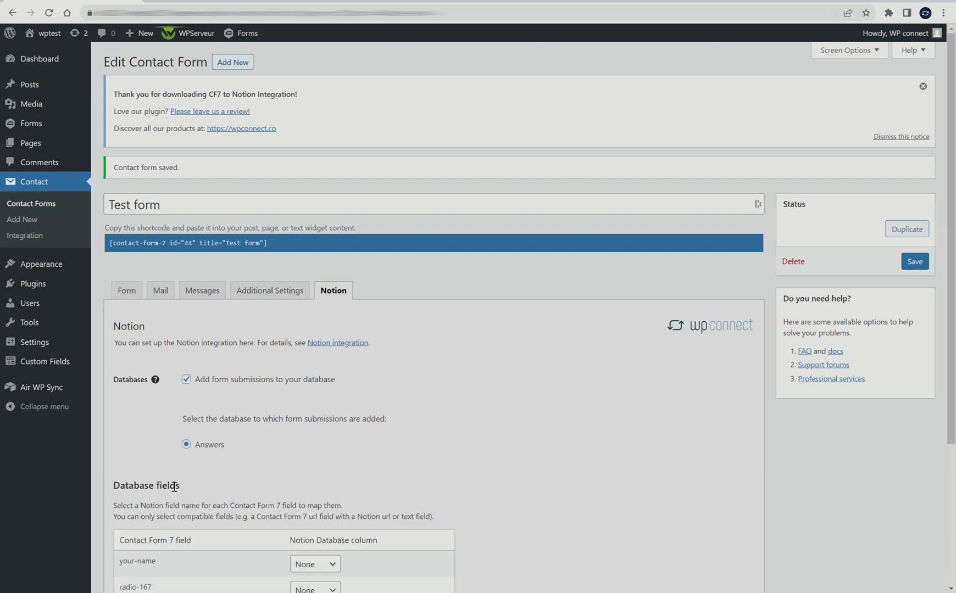
scroll(172, 456, down, 3)
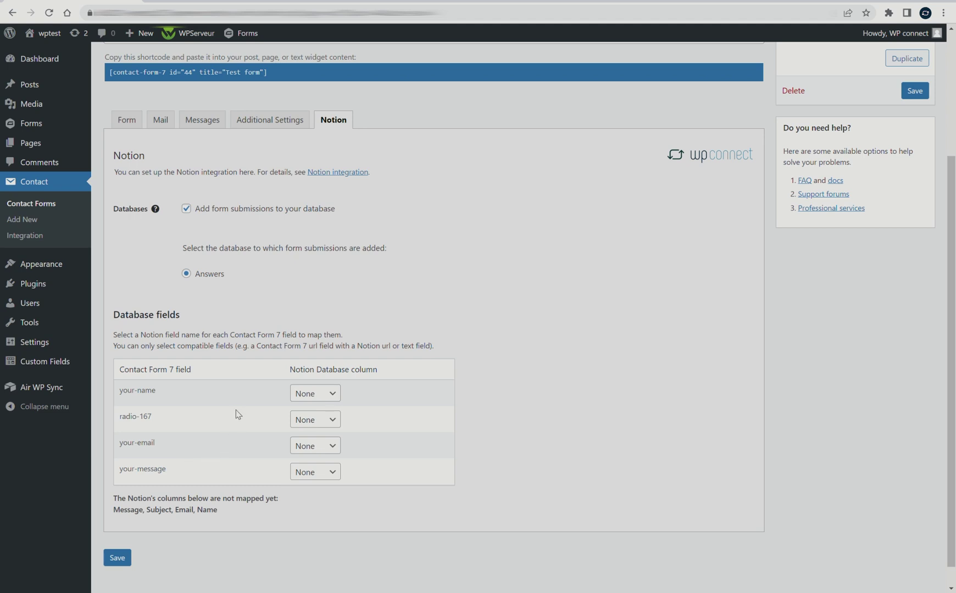
Map your-name, radio-167, your-email and your-message to Name, Subject, Email and Message, and save.
click(305, 394)
key(n)
key(Tab)
key(Tab)
key(e)
key(Tab)
key(m)
scroll(301, 516, down, 1)
click(118, 534)
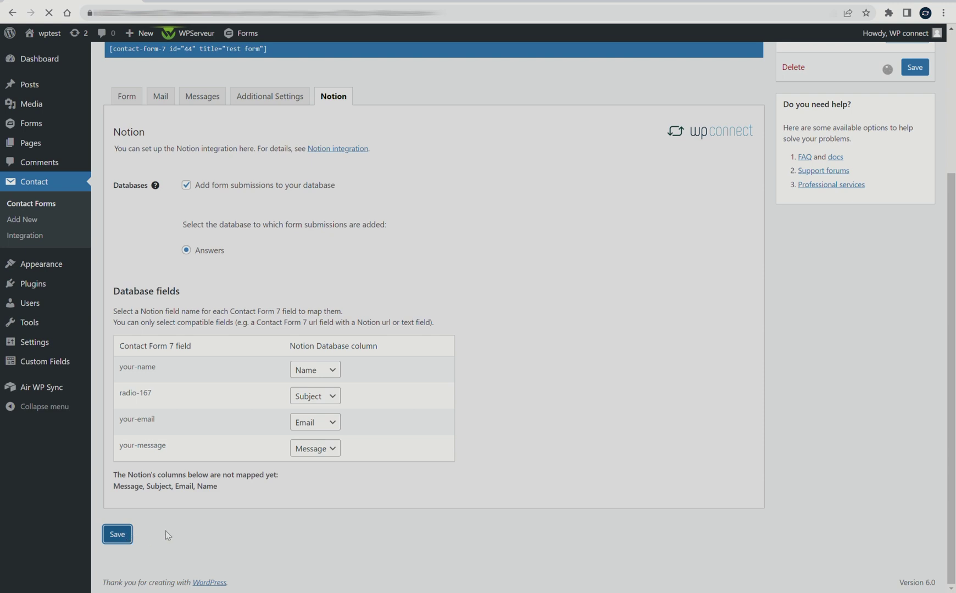
scroll(238, 447, down, 3)
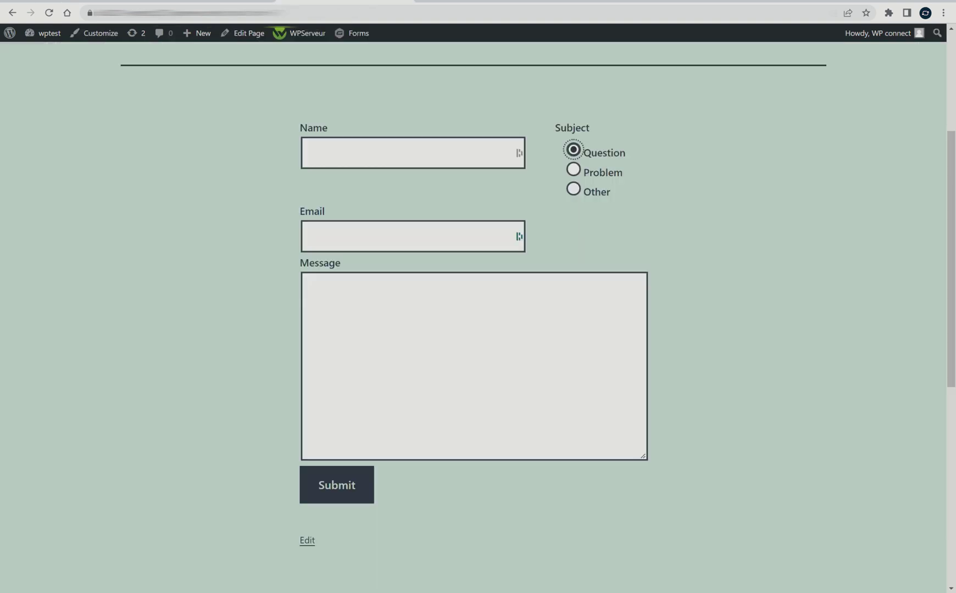
Submit a test entry with a name, subject Problem, an e-mail and a greeting, then check Notion.
text(Jack)
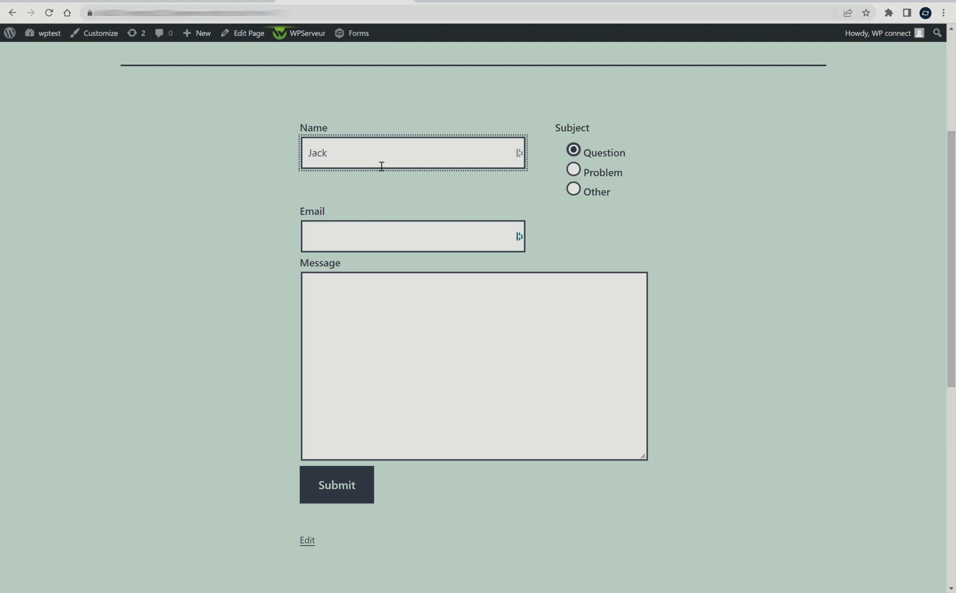
click(579, 170)
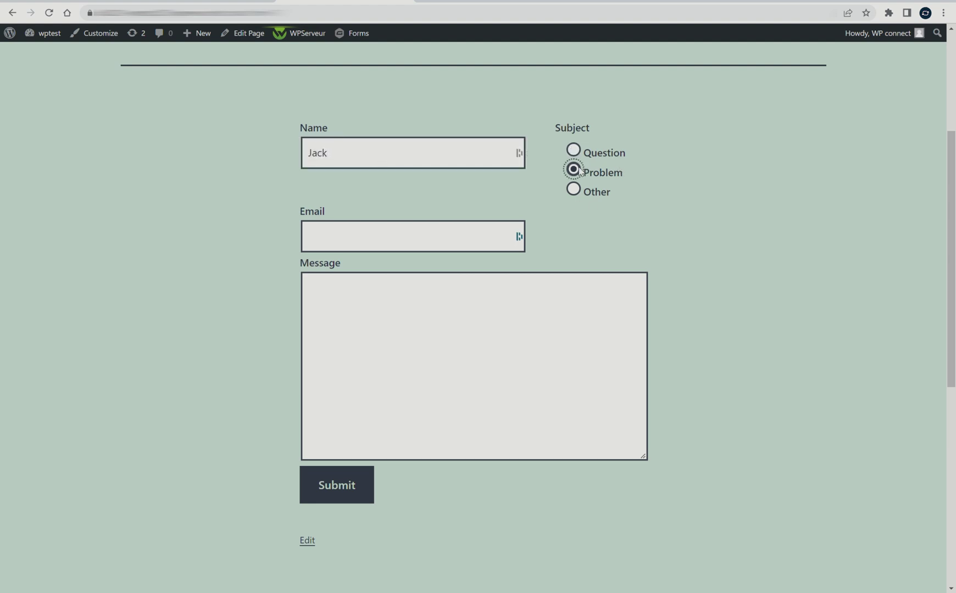
click(346, 236)
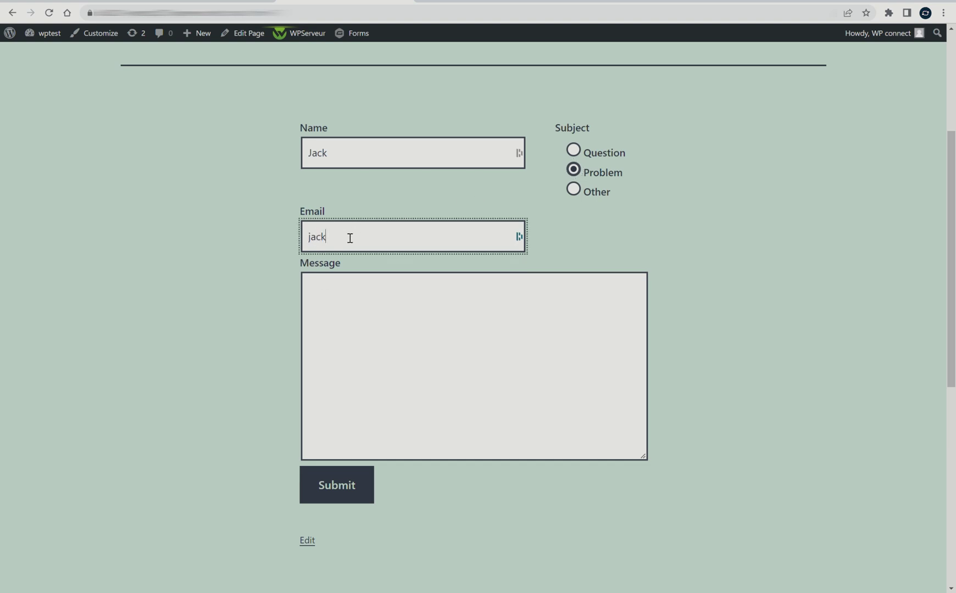
click(335, 302)
text(Hi, it)
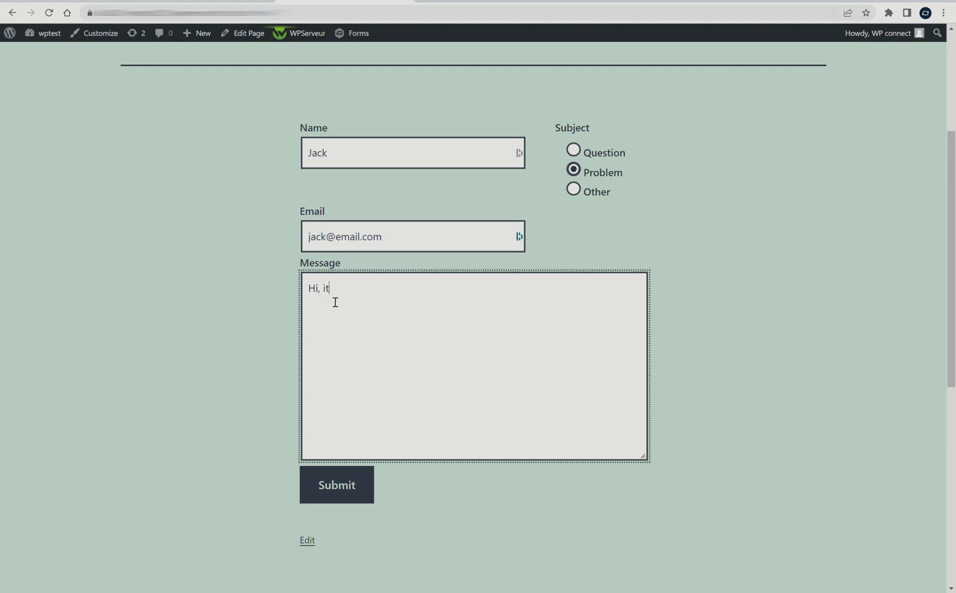
text('s Jack!)
click(337, 491)
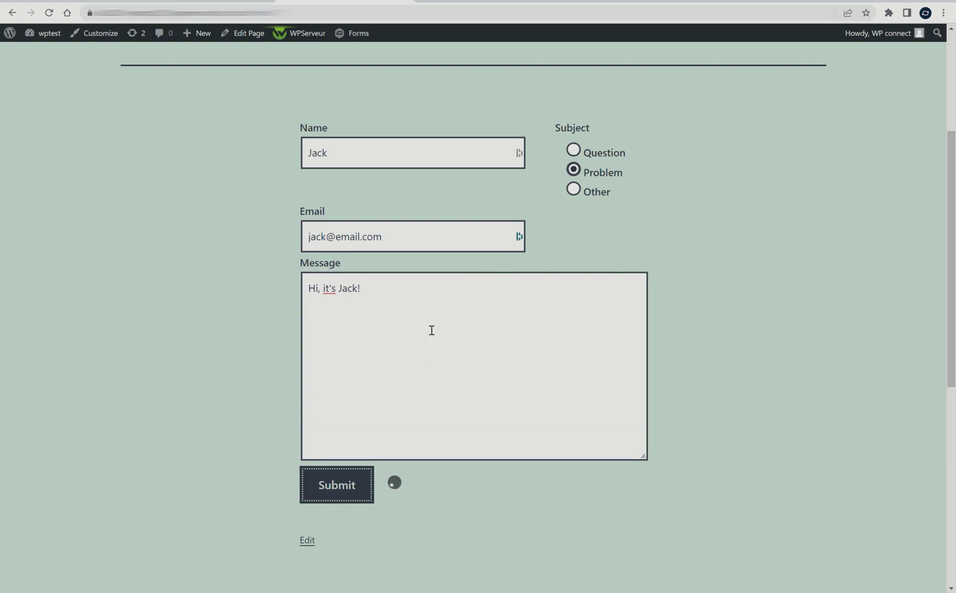
key(ctrl+Tab)
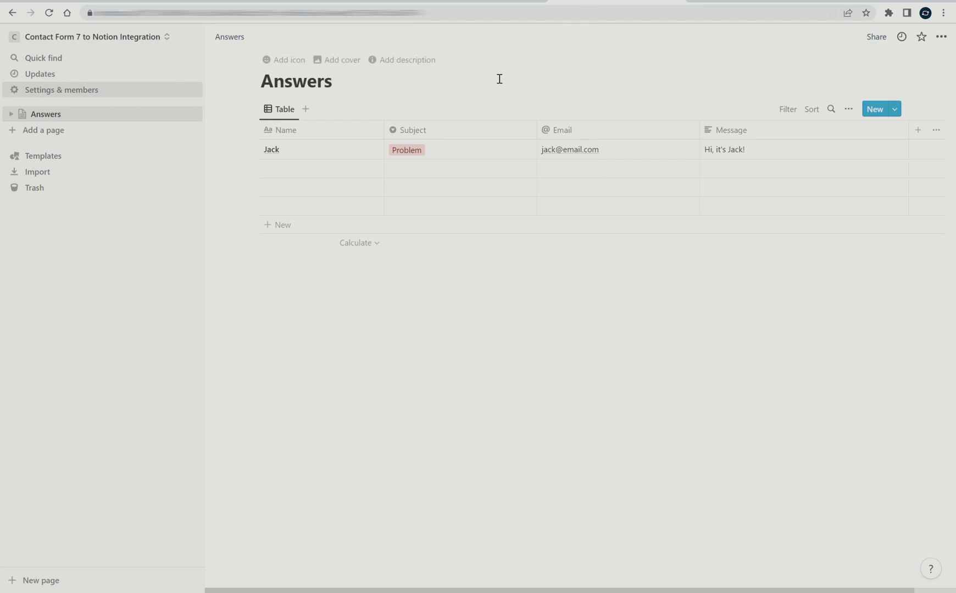